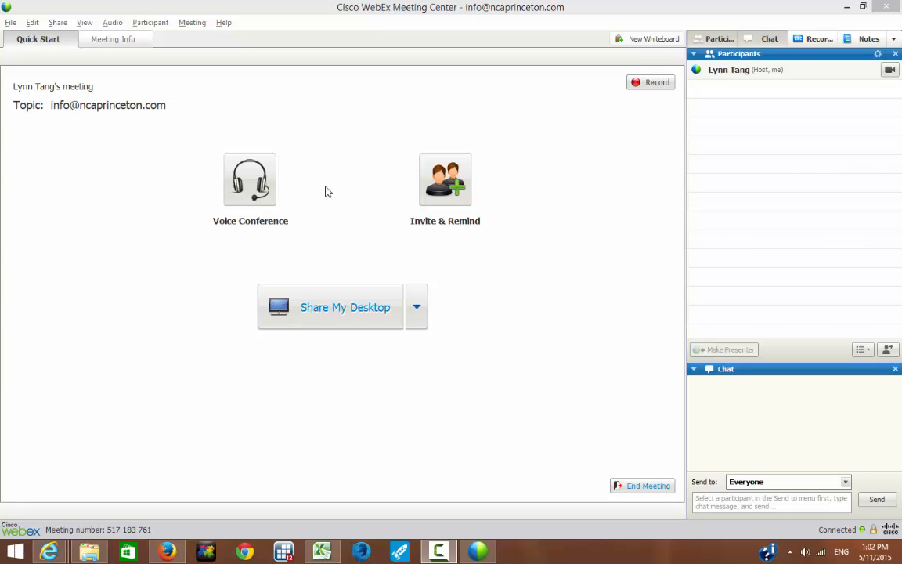
Connect to the meeting's voice conference and close the audio volume window
{"action": "left_click", "coordinate": [252, 188]}
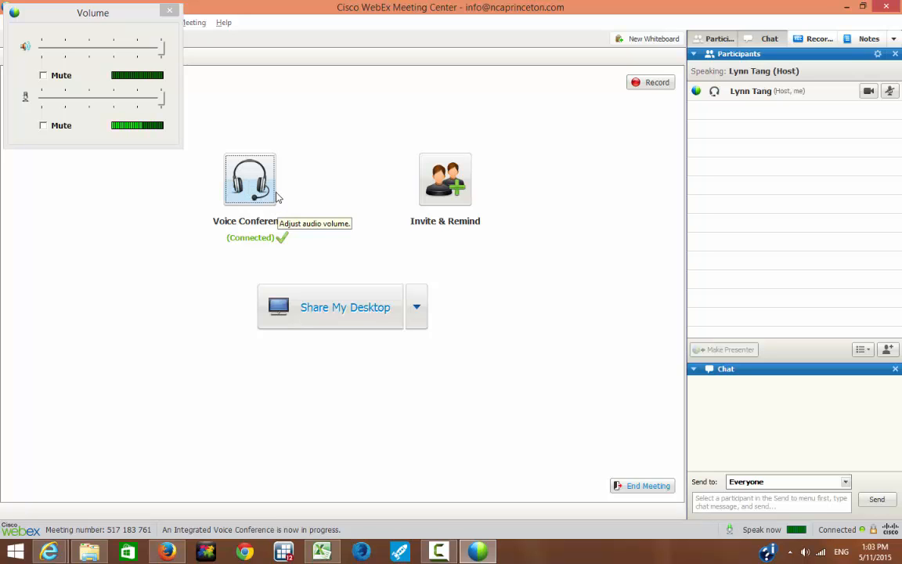
{"action": "left_click", "coordinate": [170, 12]}
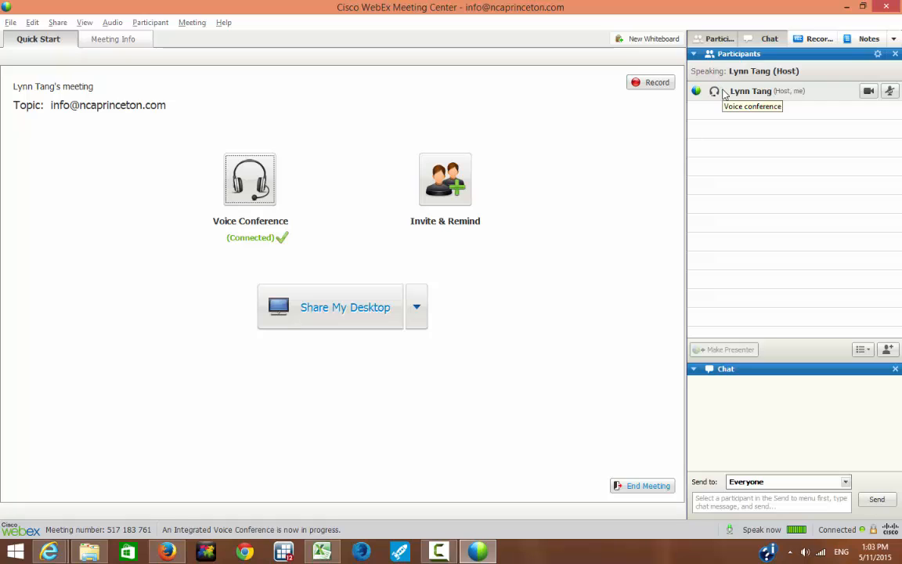
Start and stop the host's webcam video, and mute and unmute the host's microphone
{"action": "left_click", "coordinate": [869, 92]}
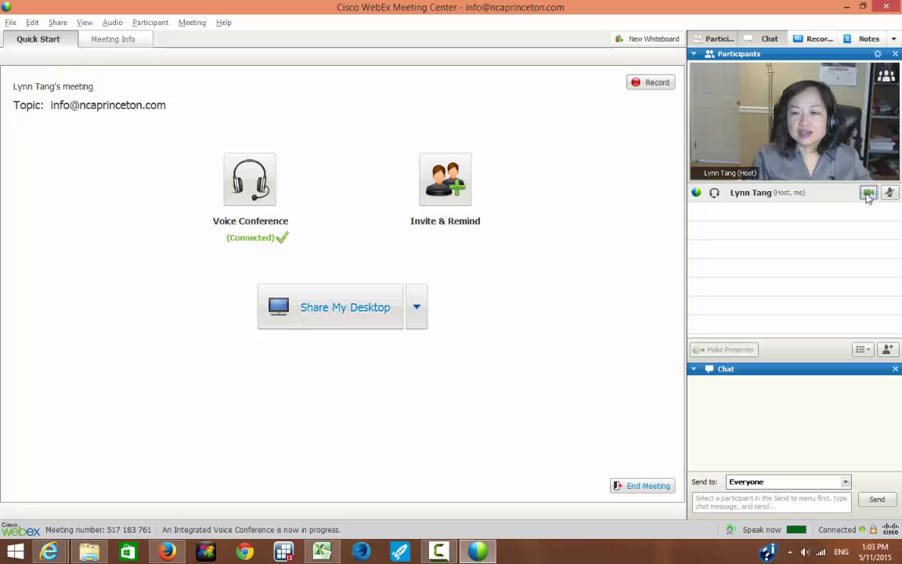
{"action": "left_click", "coordinate": [868, 194]}
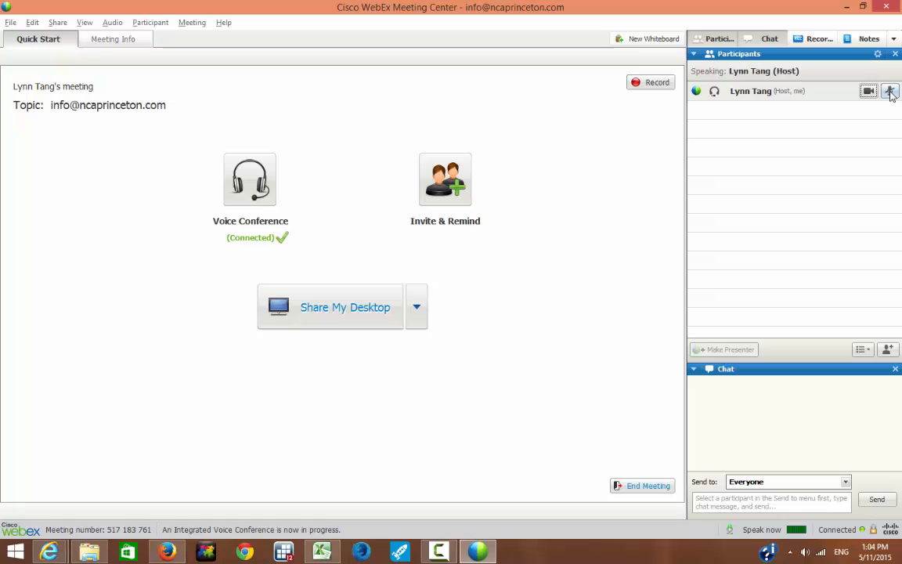
{"action": "left_click", "coordinate": [891, 92]}
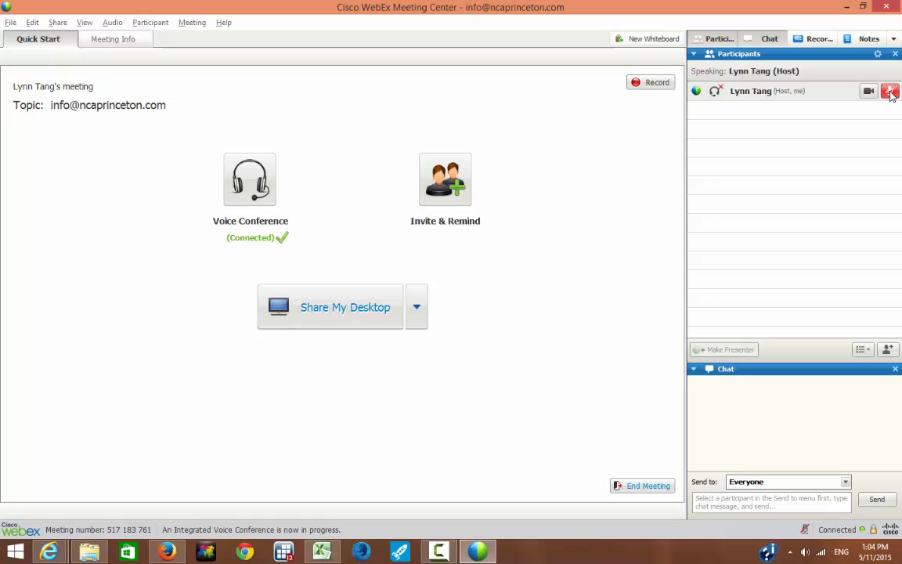
{"action": "left_click", "coordinate": [890, 92]}
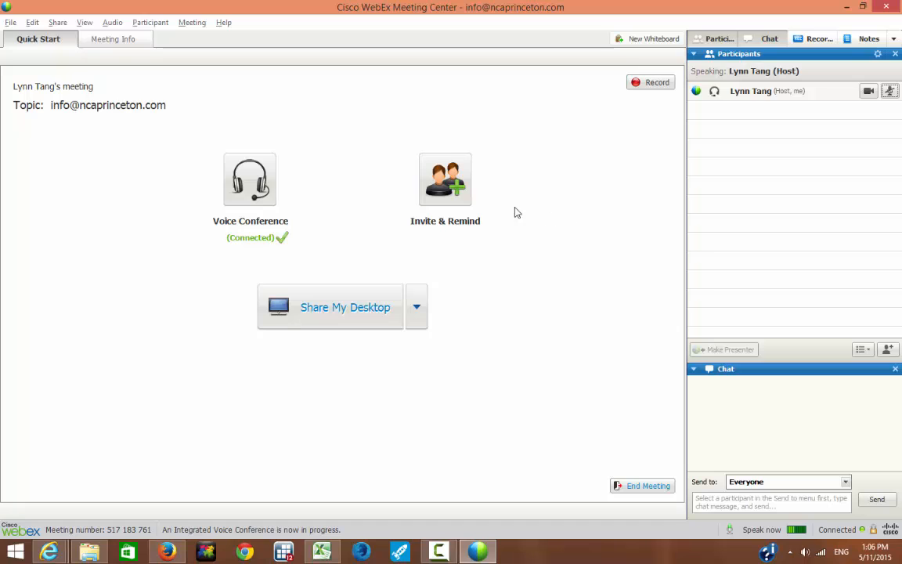
View the email invitation options under Invite & Remind and close the dialog without sending anything
{"action": "left_click", "coordinate": [456, 194]}
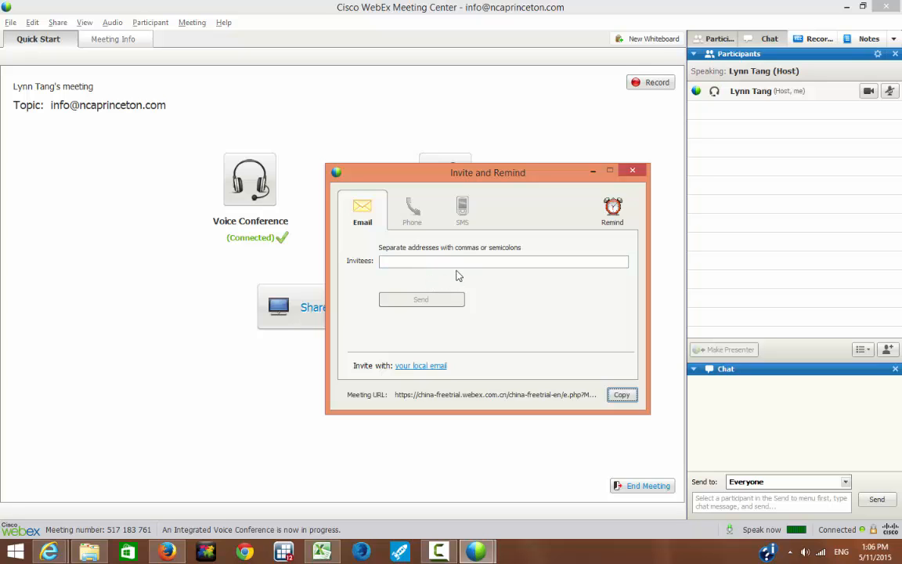
{"action": "left_click", "coordinate": [633, 170]}
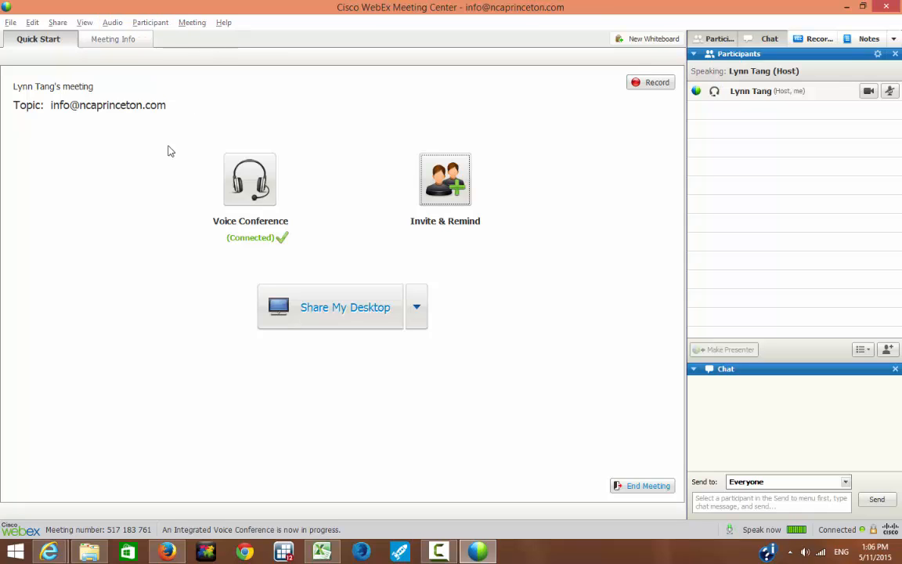
Share the seminar-5-9 file from the technical doc folder inside 新大陆 on drive C, and advance to its second slide
{"action": "left_click", "coordinate": [59, 23]}
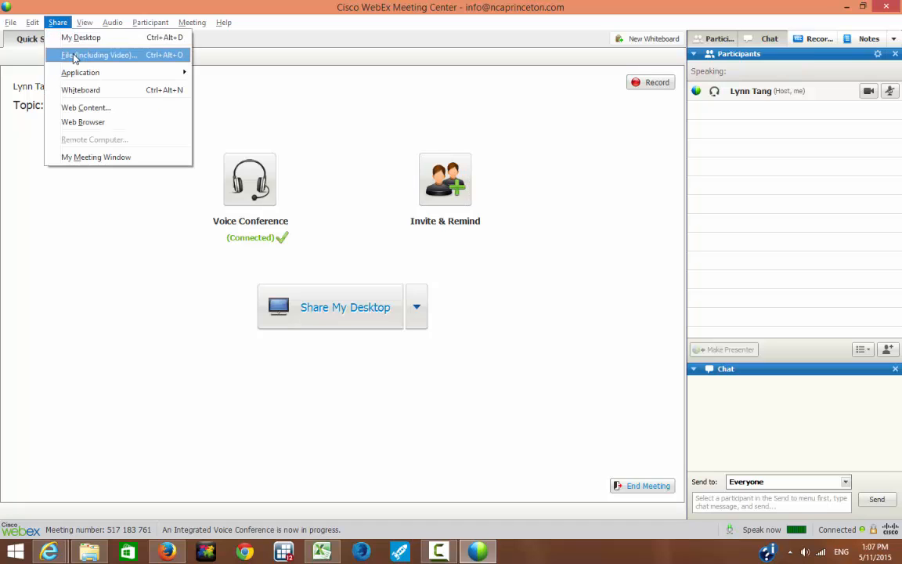
{"action": "left_click", "coordinate": [75, 56]}
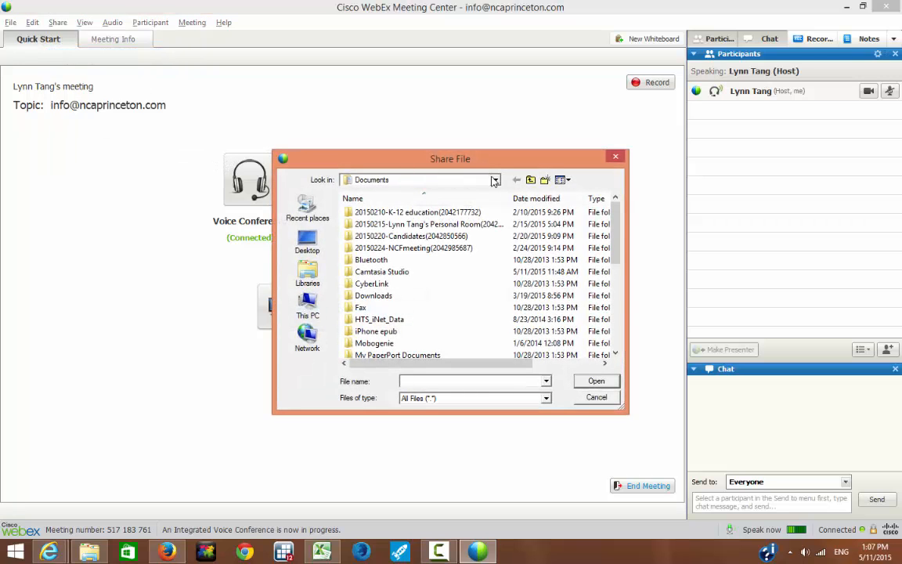
{"action": "left_click", "coordinate": [496, 181]}
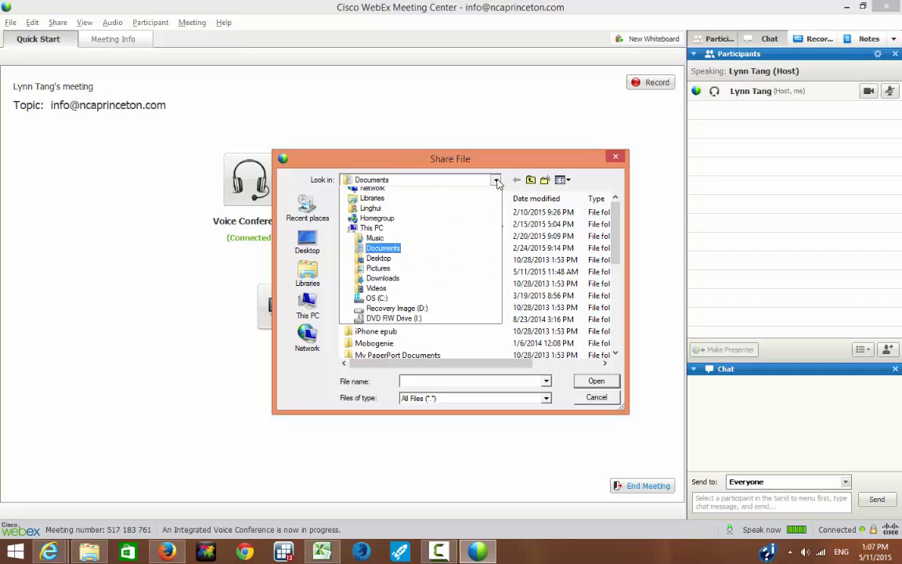
{"action": "left_click", "coordinate": [384, 324]}
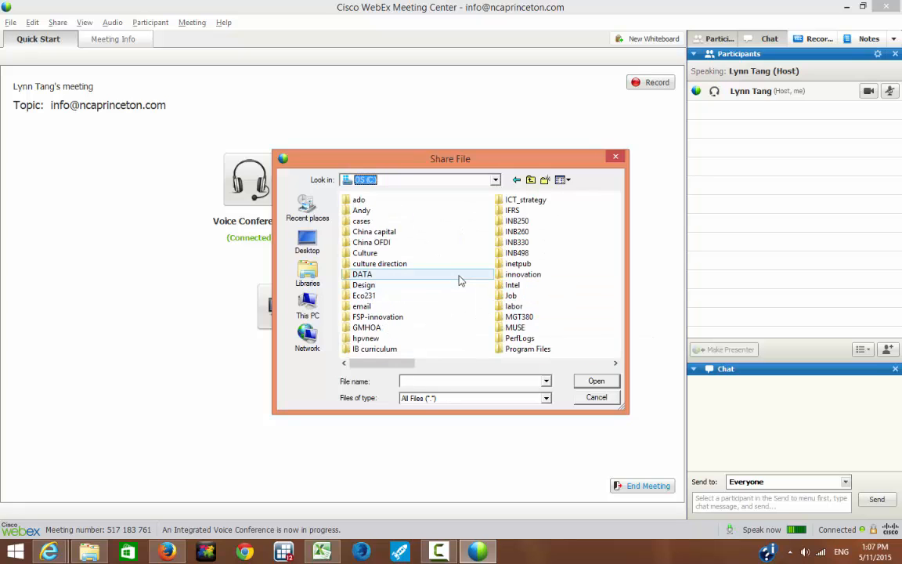
{"action": "left_click", "coordinate": [615, 363]}
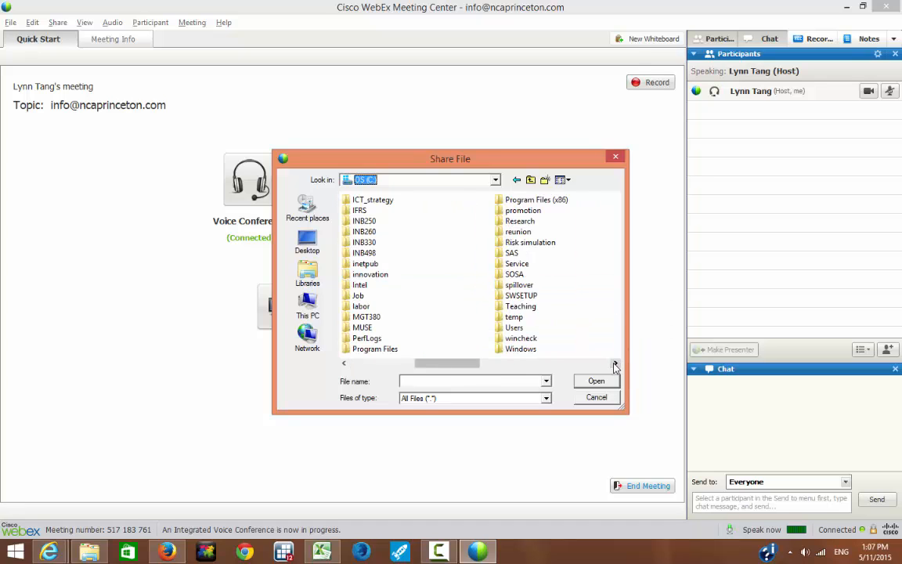
{"action": "left_click", "coordinate": [615, 363]}
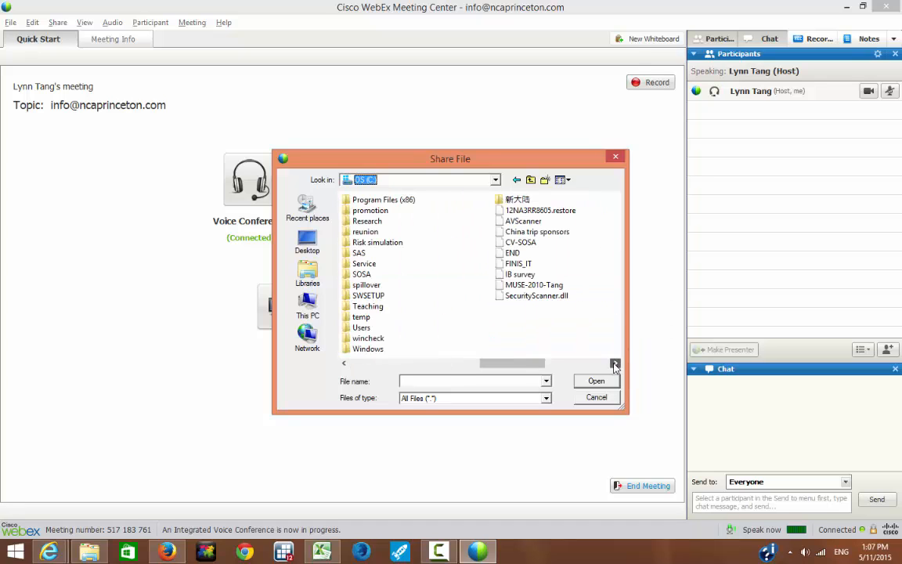
{"action": "left_click", "coordinate": [523, 202]}
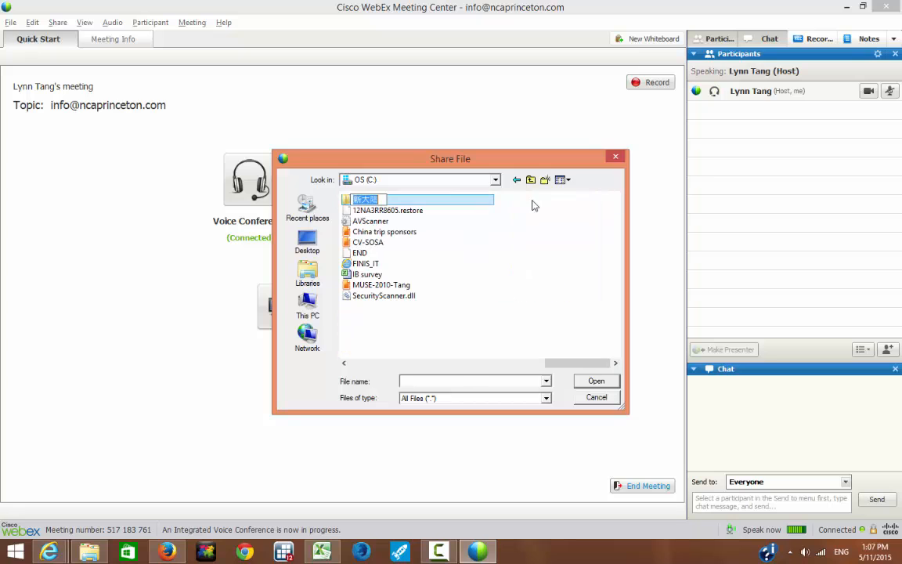
{"action": "left_click", "coordinate": [467, 211]}
{"action": "double_click", "coordinate": [365, 200]}
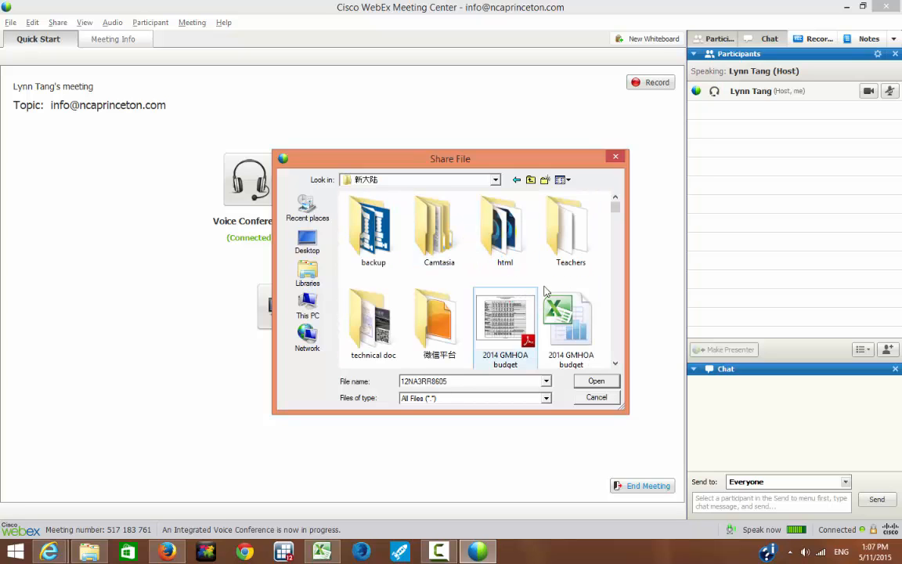
{"action": "double_click", "coordinate": [365, 335]}
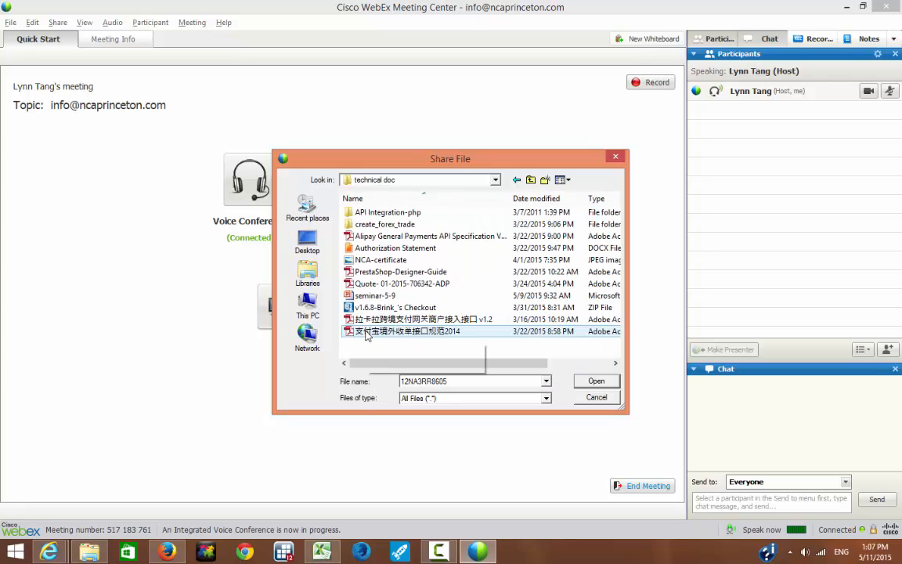
{"action": "double_click", "coordinate": [373, 298]}
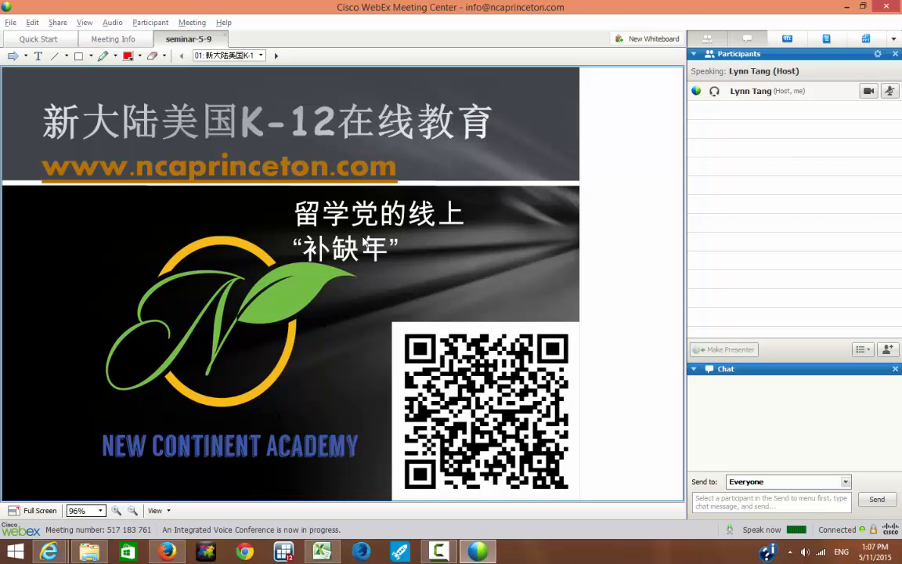
{"action": "left_click", "coordinate": [276, 55]}
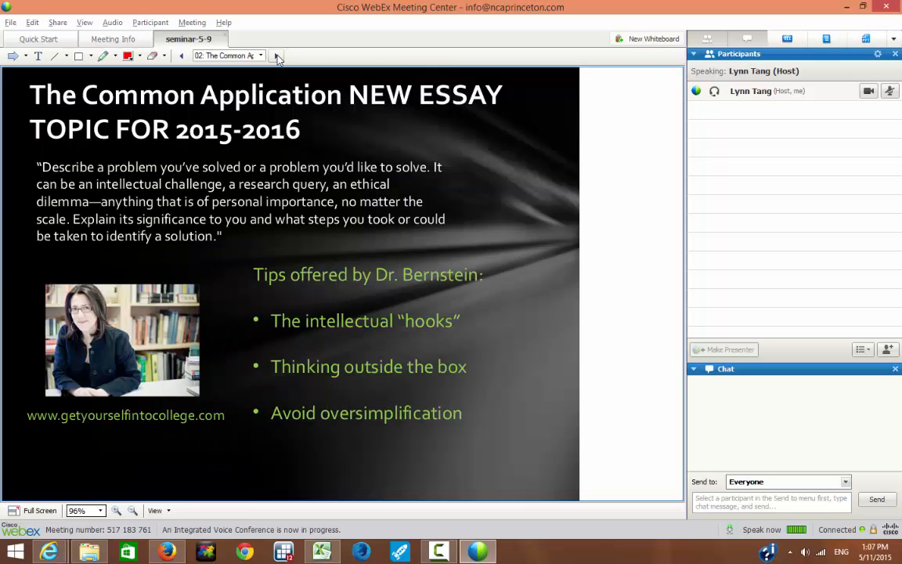
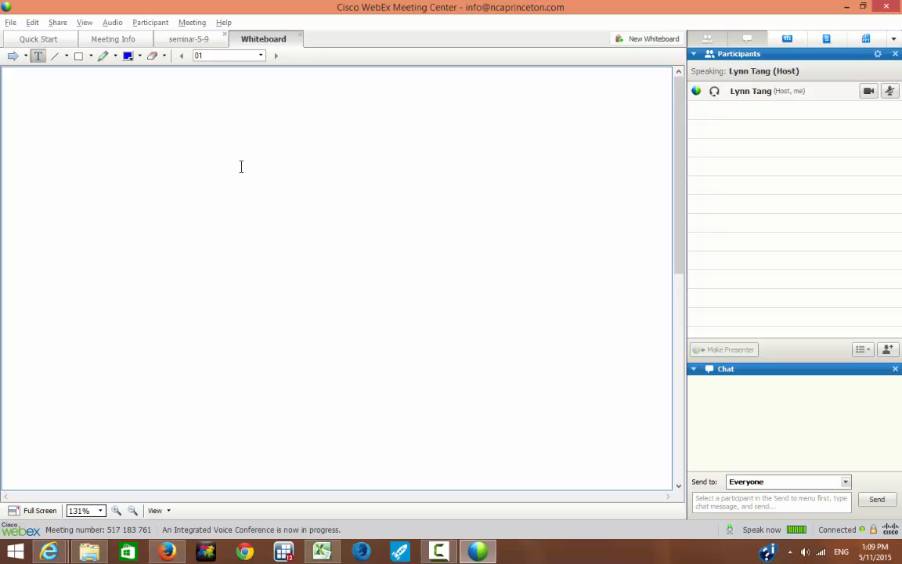
Write the text "Hello" on the whiteboard in blue and end the line
{"action": "type", "text": "Hello"}
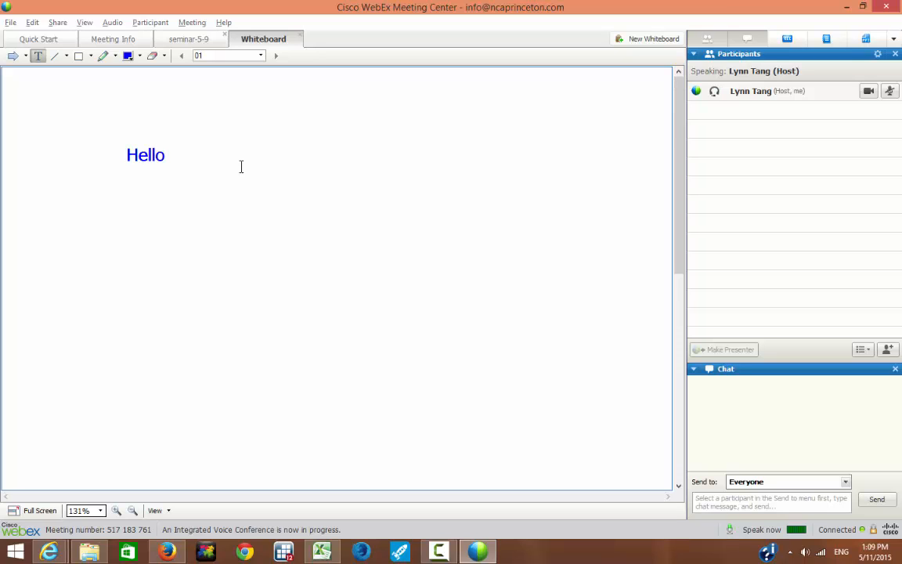
{"action": "key", "text": "Return"}
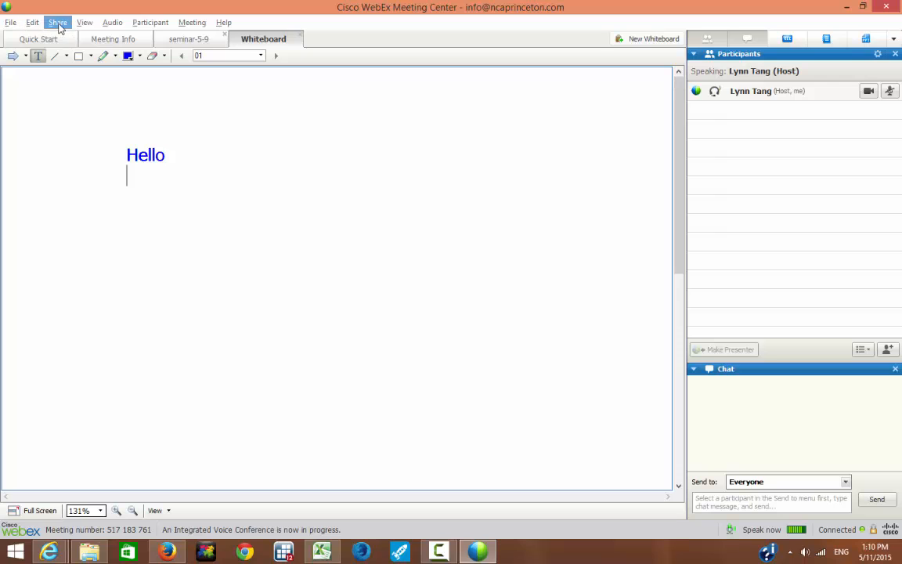
Share a web browser with the attendees and stop sharing to return to the meeting window
{"action": "left_click", "coordinate": [58, 23]}
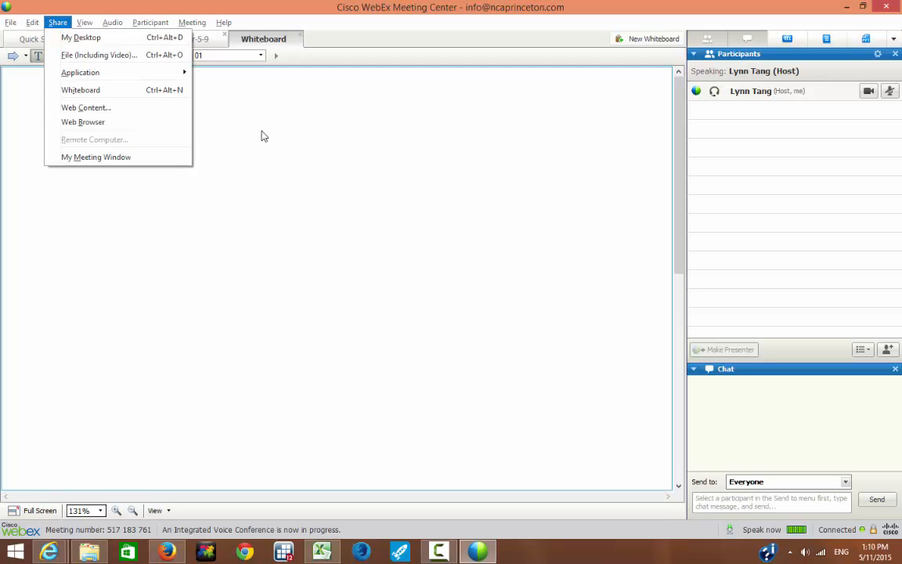
{"action": "left_click", "coordinate": [116, 128]}
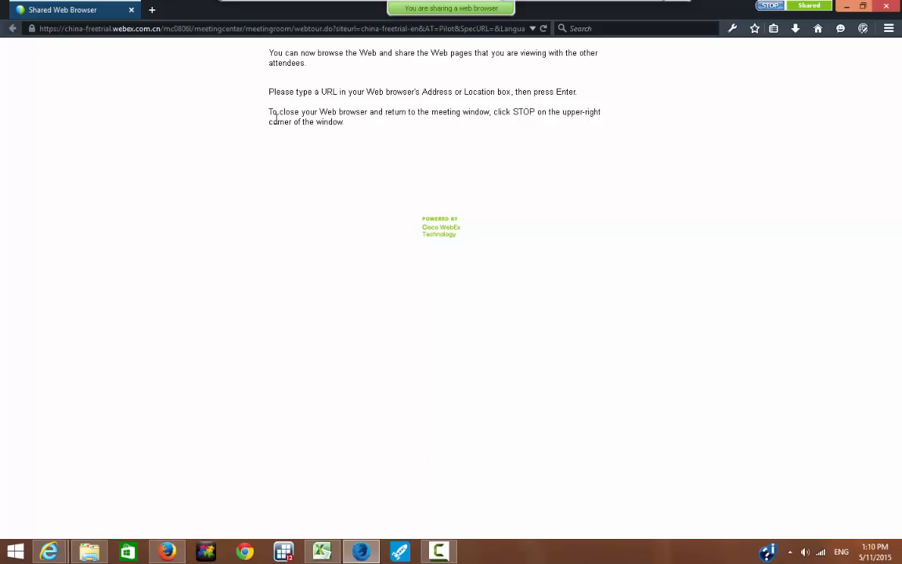
{"action": "mouse_move", "coordinate": [278, 4]}
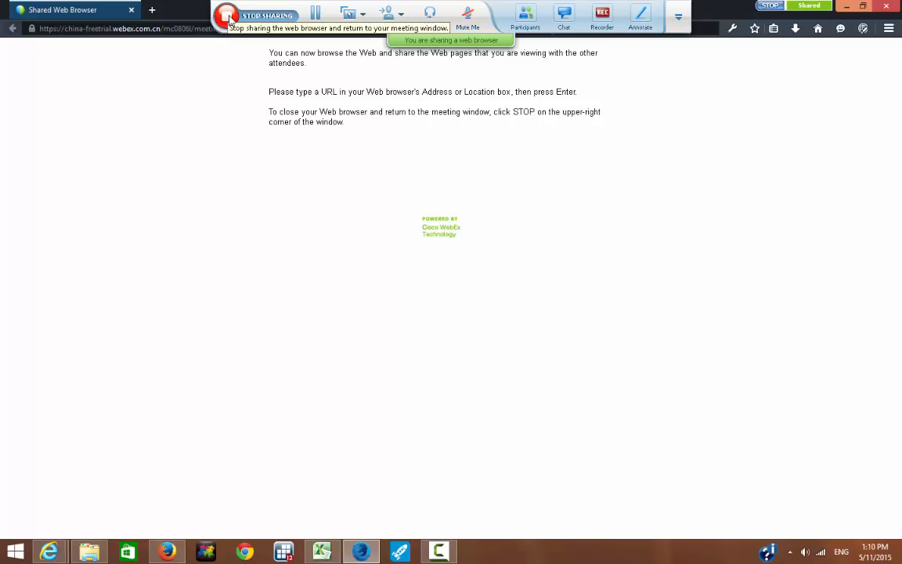
{"action": "left_click", "coordinate": [228, 17]}
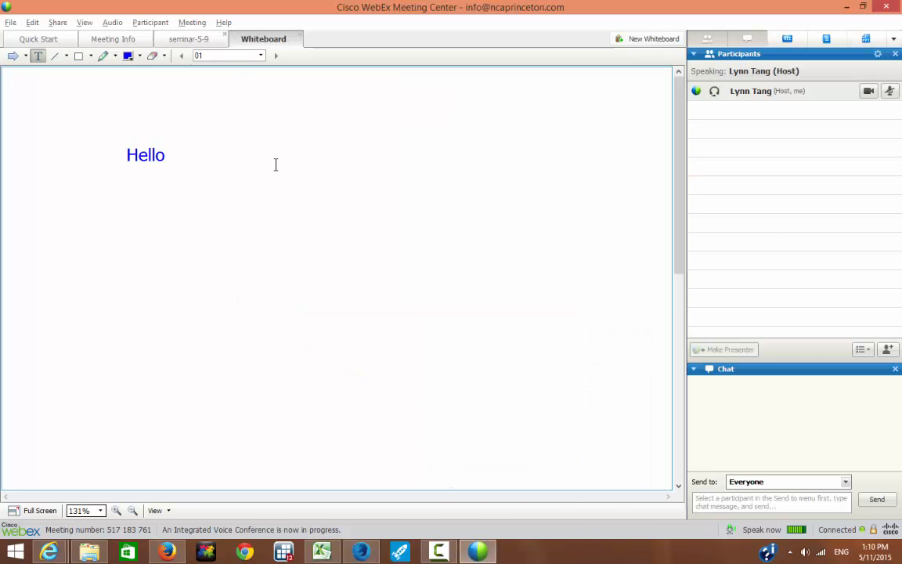
Switch from the whiteboard to the shared seminar-5-9 document and back to the whiteboard
{"action": "left_click", "coordinate": [276, 165]}
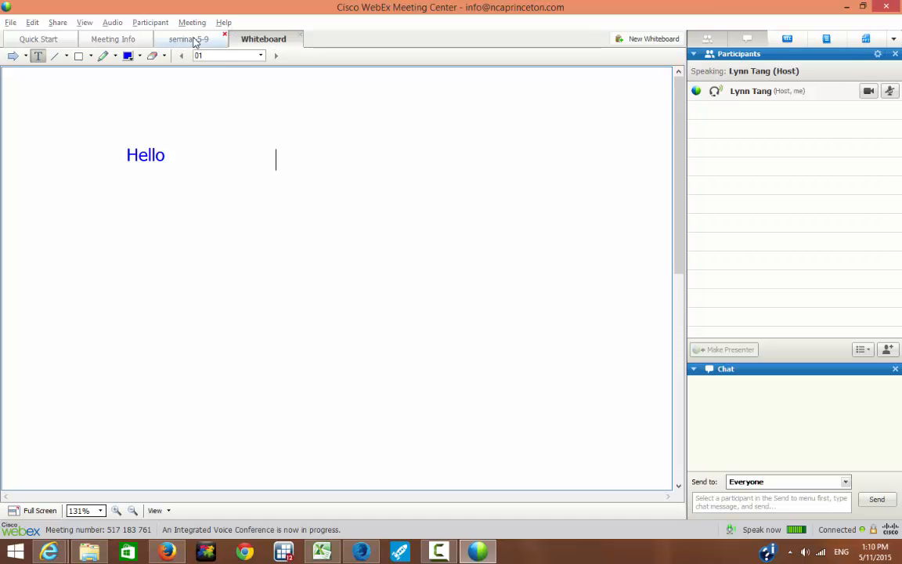
{"action": "left_click", "coordinate": [190, 39]}
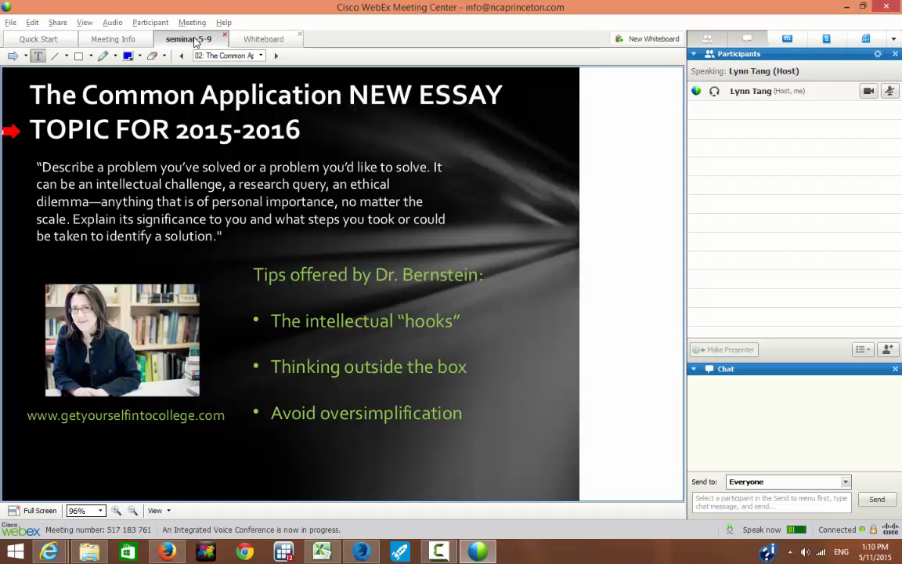
{"action": "left_click", "coordinate": [235, 38]}
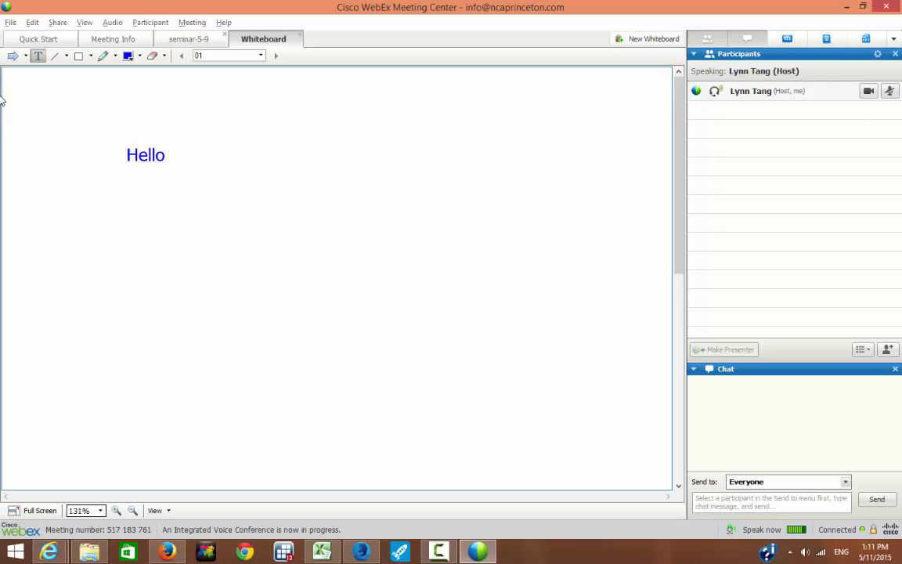
Open the Polling panel by way of opening poll questions, and cancel choosing a poll file
{"action": "left_click", "coordinate": [10, 23]}
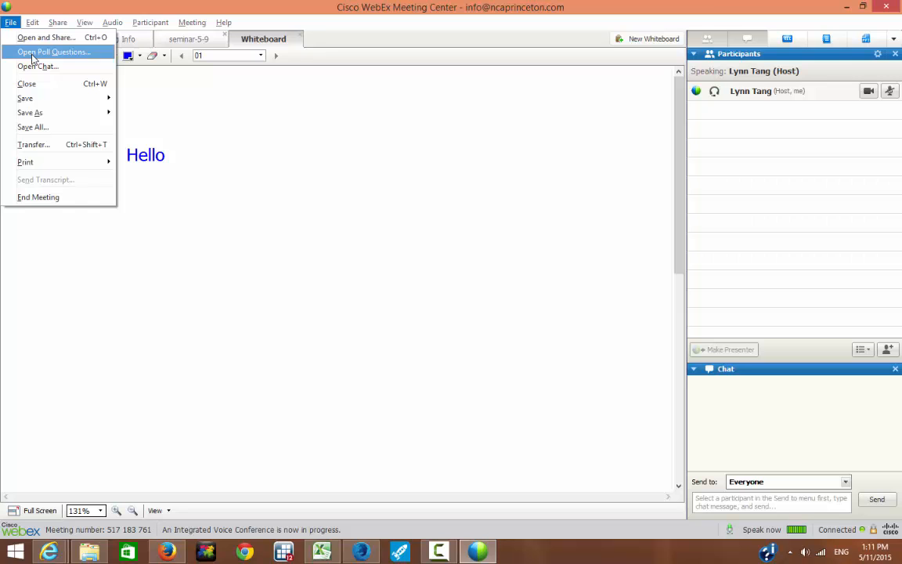
{"action": "left_click", "coordinate": [33, 55]}
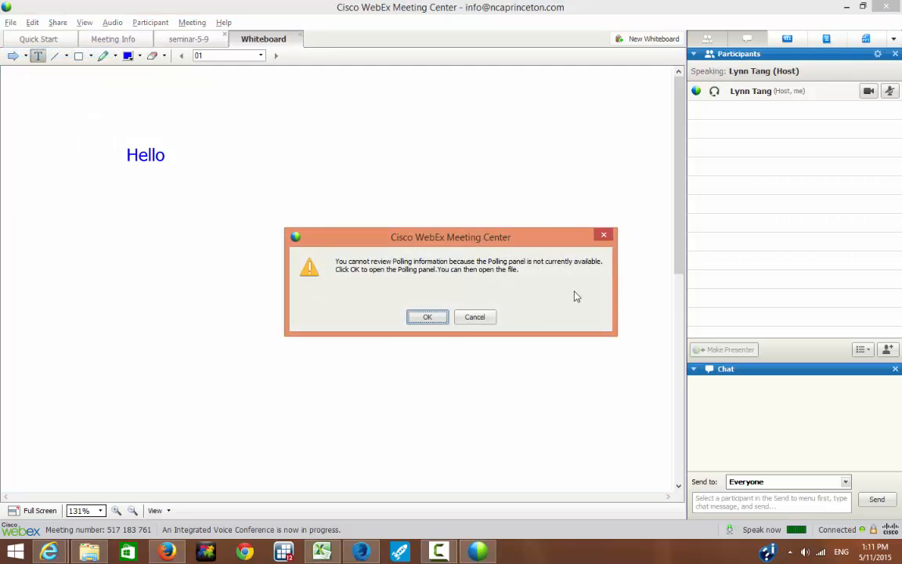
{"action": "left_click", "coordinate": [428, 317]}
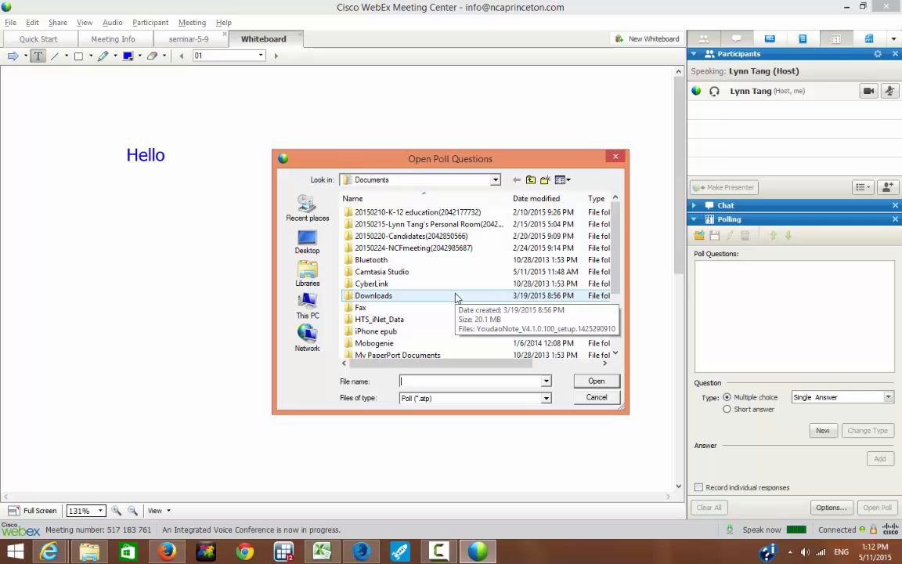
{"action": "left_click", "coordinate": [600, 401]}
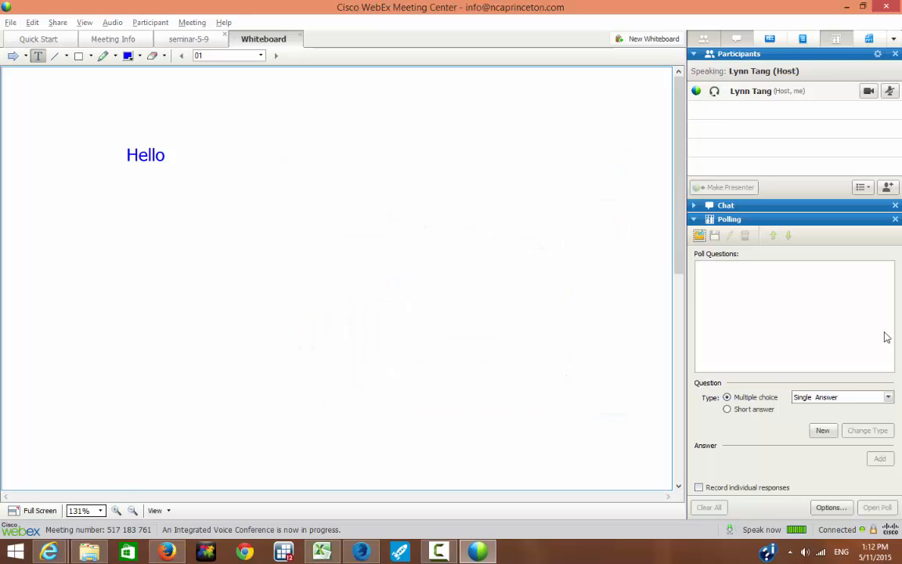
Create a multiple-choice, single-answer poll question reading "What is the color on the whiteboard?"
{"action": "left_click", "coordinate": [723, 286]}
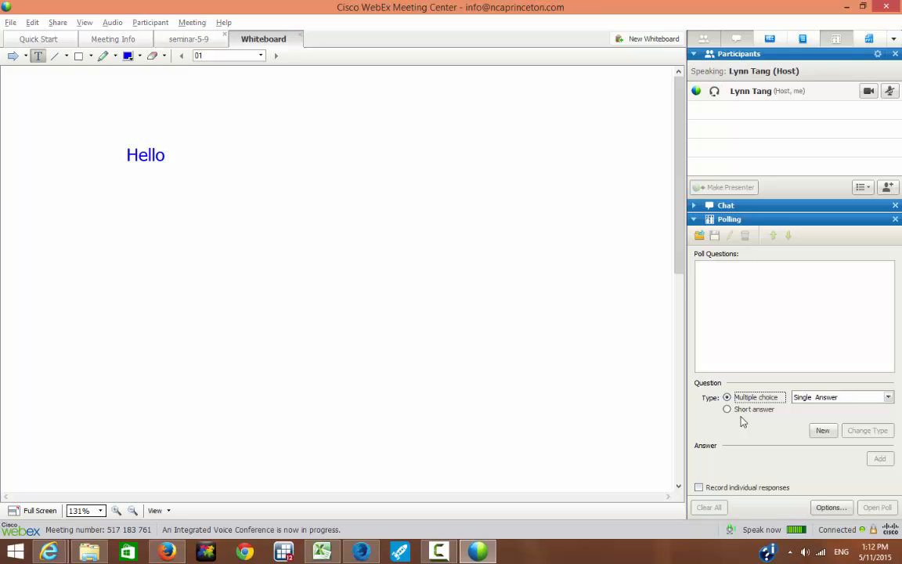
{"action": "left_click", "coordinate": [822, 432]}
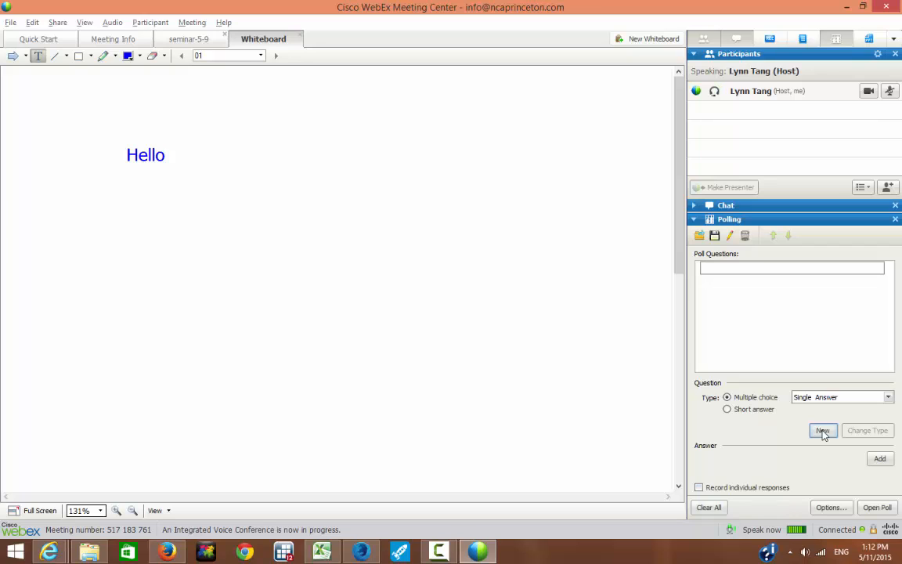
{"action": "type", "text": "What is the "}
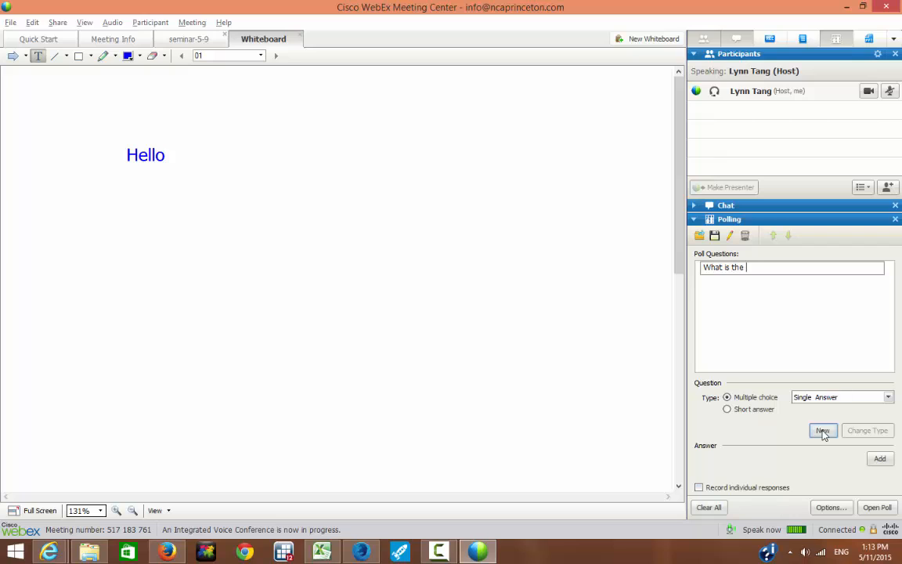
{"action": "type", "text": "color on the white"}
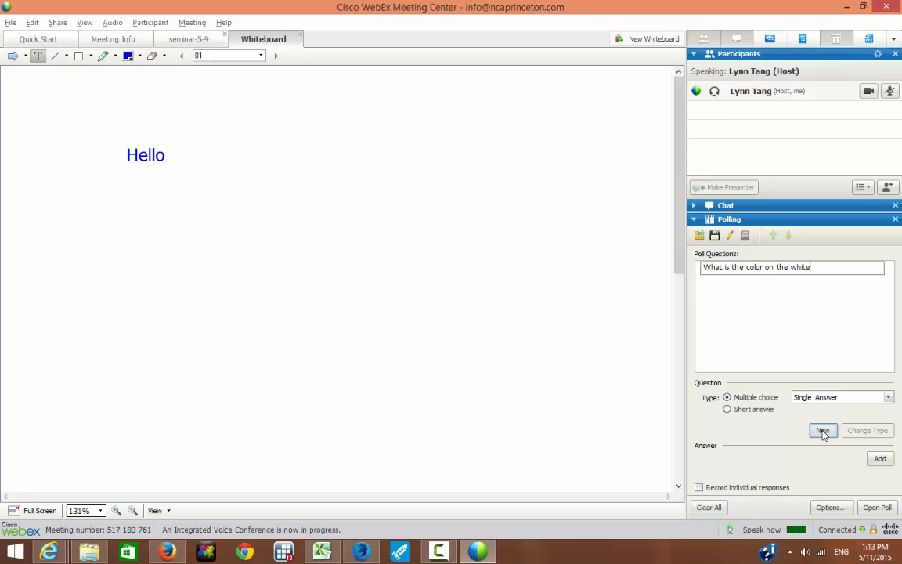
{"action": "type", "text": "board?"}
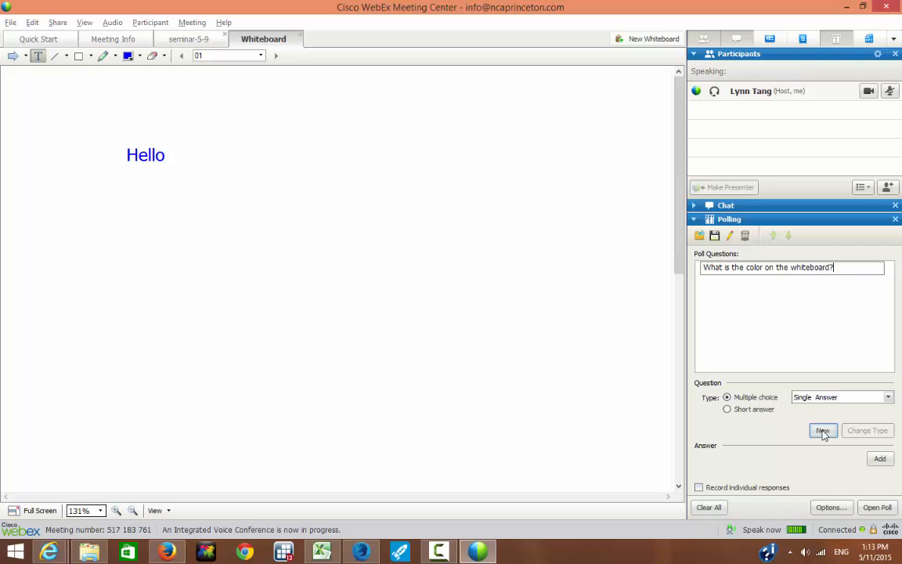
Add the answers "pink", "blue" and "black" to the whiteboard color question and open the poll to attendees
{"action": "left_click", "coordinate": [880, 462]}
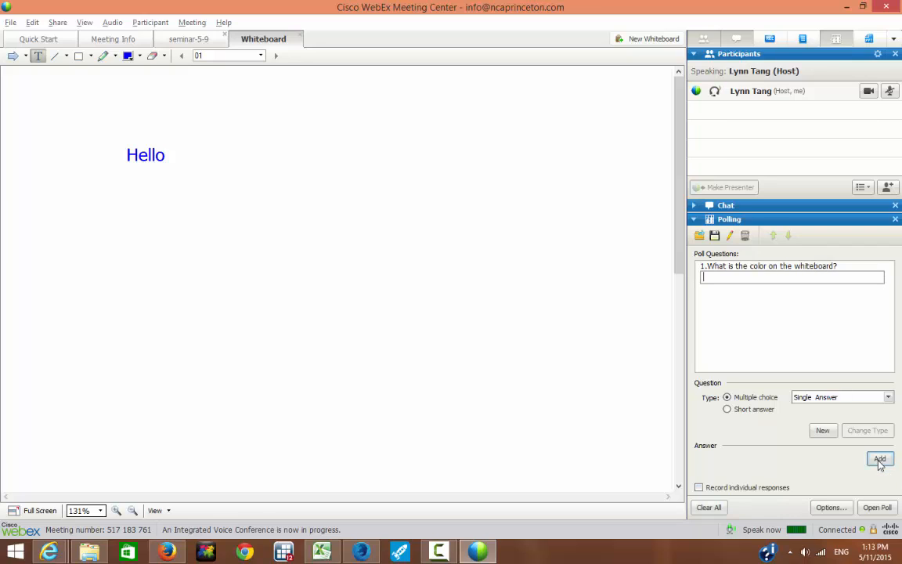
{"action": "type", "text": "pink"}
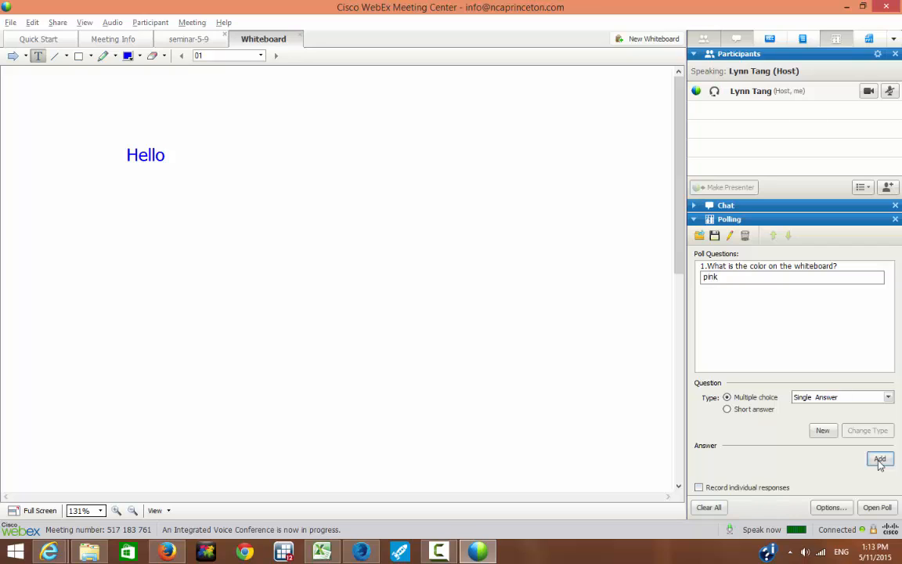
{"action": "left_click", "coordinate": [880, 460]}
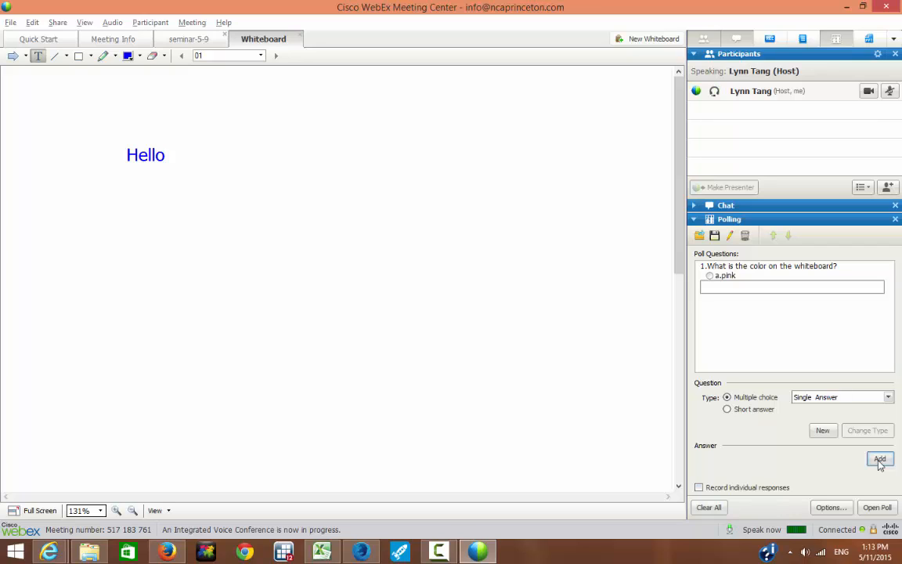
{"action": "type", "text": "blue"}
{"action": "left_click", "coordinate": [879, 460]}
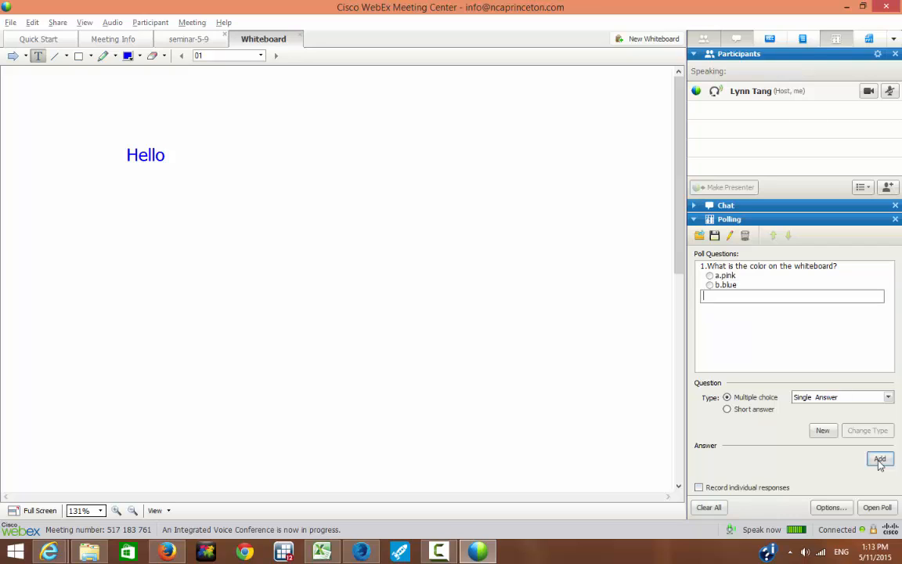
{"action": "type", "text": "black"}
{"action": "left_click", "coordinate": [879, 460]}
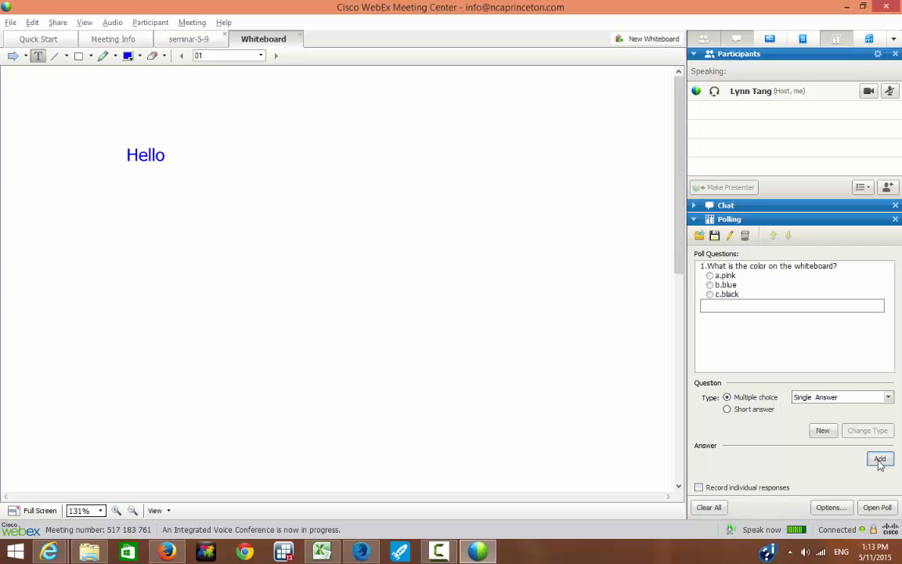
{"action": "left_click", "coordinate": [878, 509]}
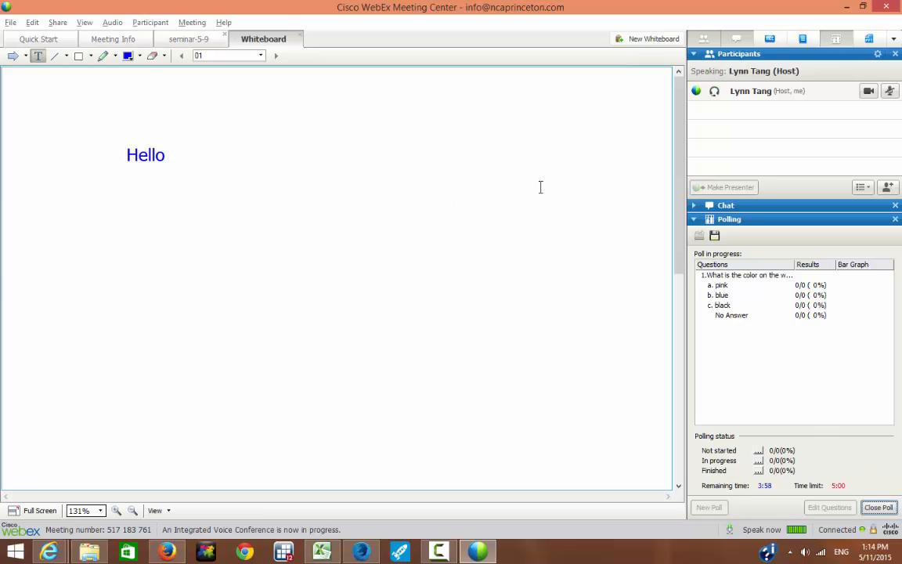
Expand the chat and send the message "what does that mean?" to everyone
{"action": "left_click", "coordinate": [694, 207]}
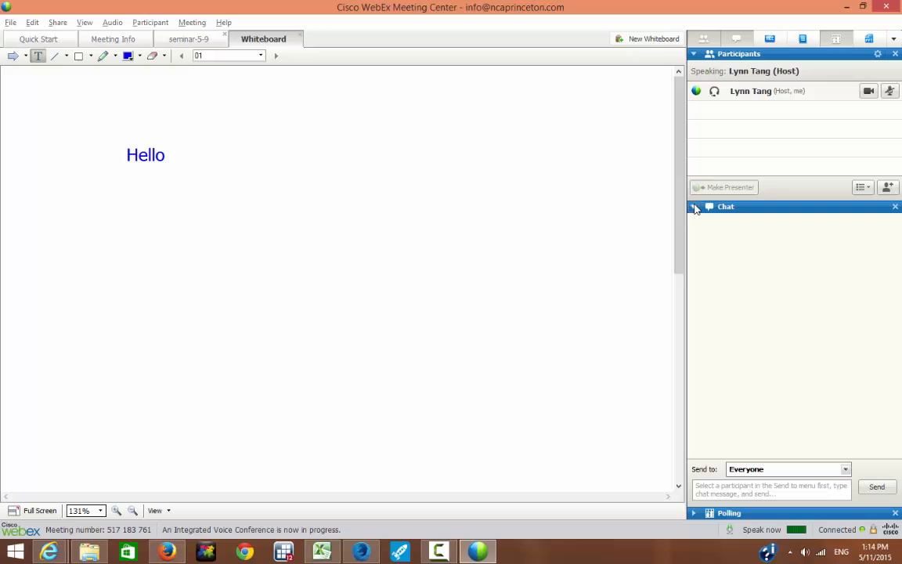
{"action": "left_click", "coordinate": [762, 490]}
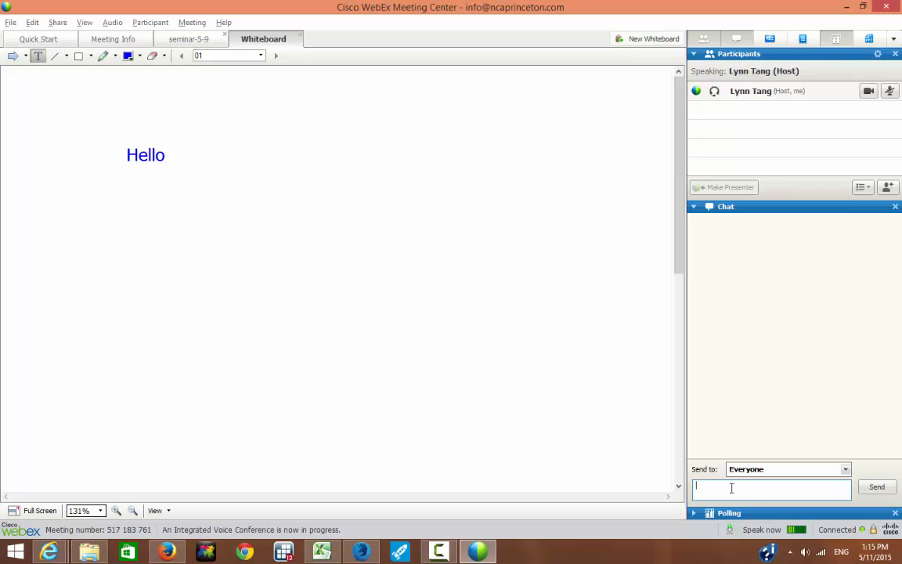
{"action": "type", "text": "what does that mean?"}
{"action": "left_click", "coordinate": [879, 488]}
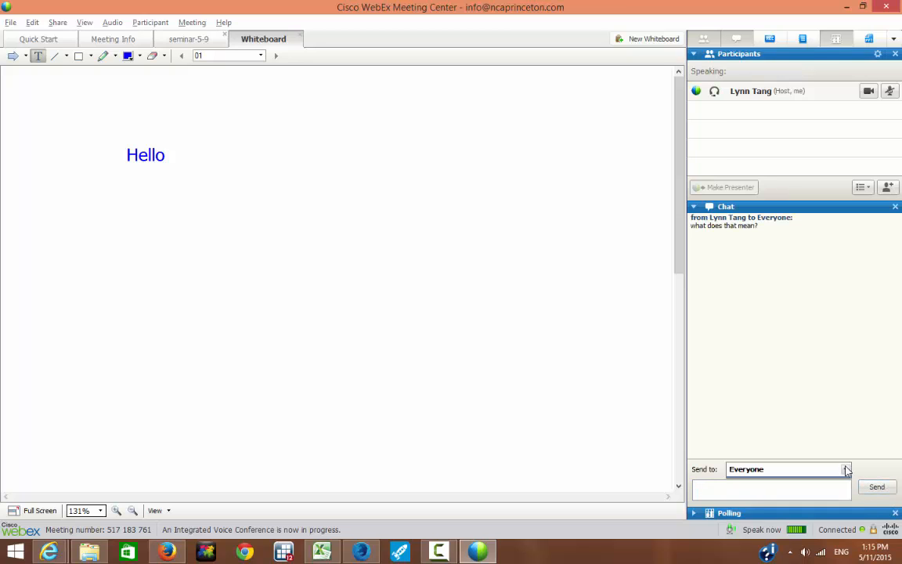
Look through the available chat recipients and choose Everyone
{"action": "left_click", "coordinate": [846, 469]}
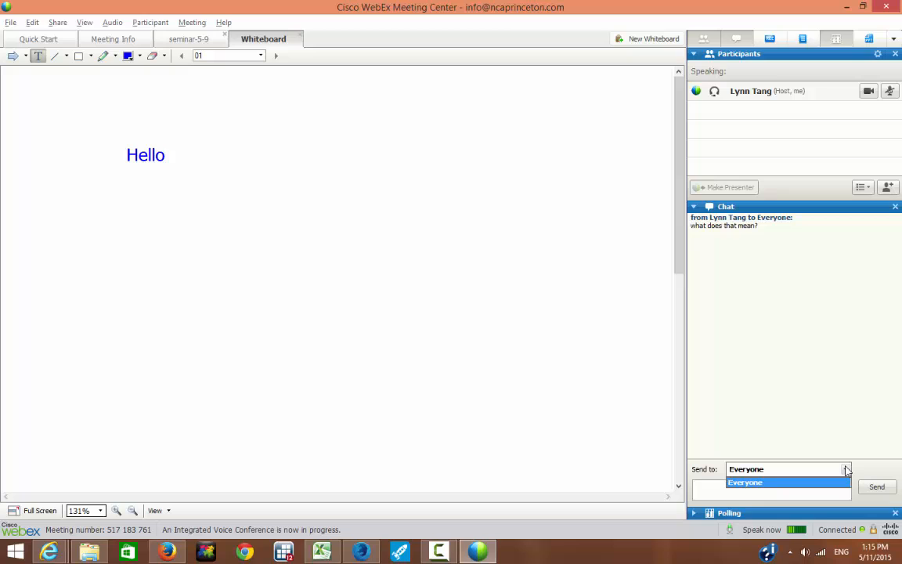
{"action": "left_click", "coordinate": [791, 480]}
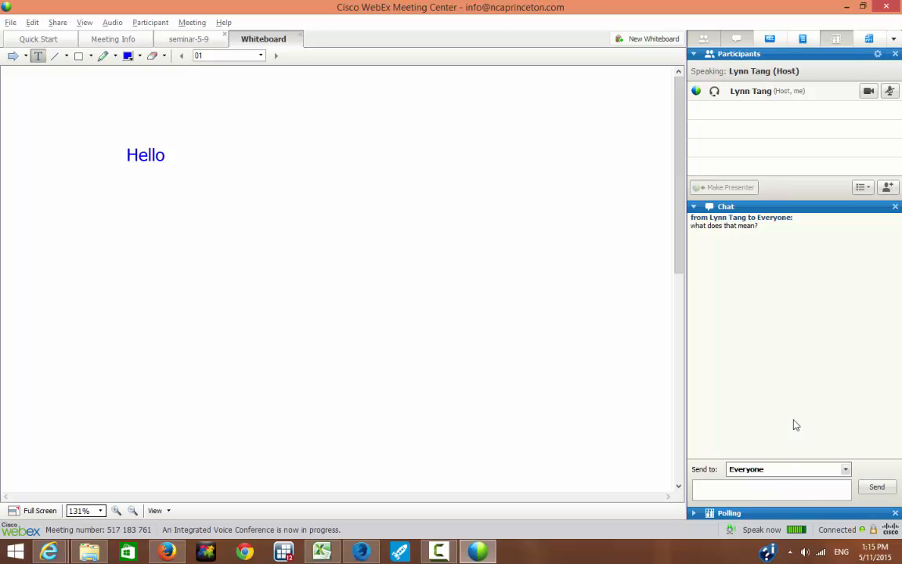
{"action": "left_click", "coordinate": [809, 348]}
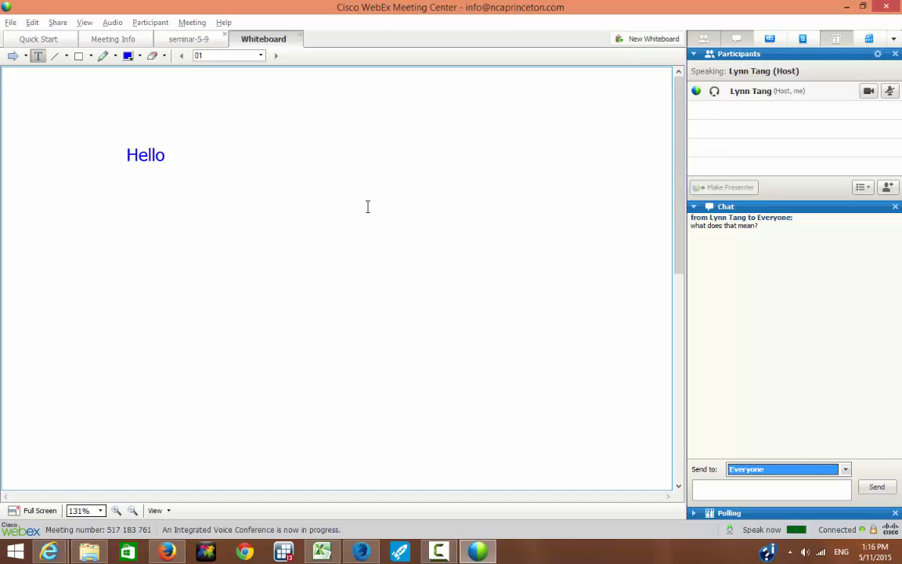
{"action": "left_click", "coordinate": [440, 553]}
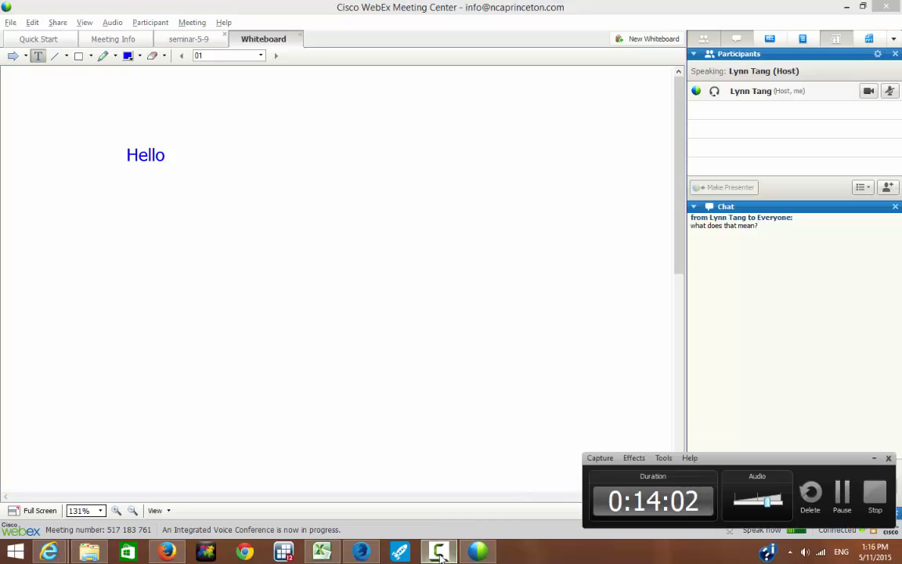